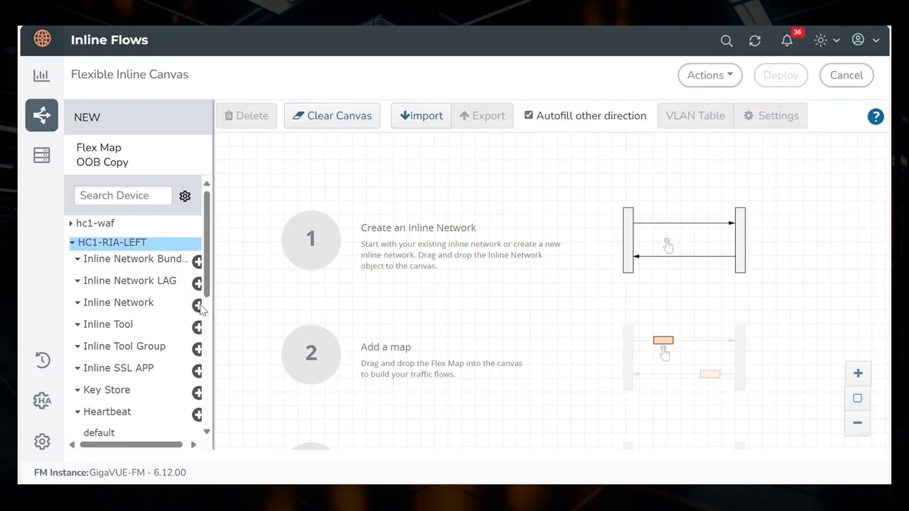
Start a new inline network INN on HC1-RIA-LEFT with Port A 1/1/x7 and Port B 1/1/x8.
click(198, 305)
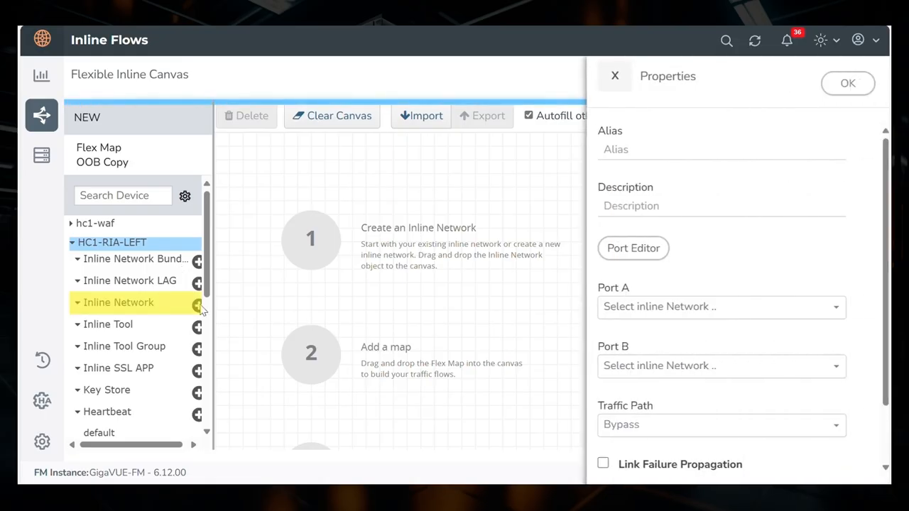
click(681, 157)
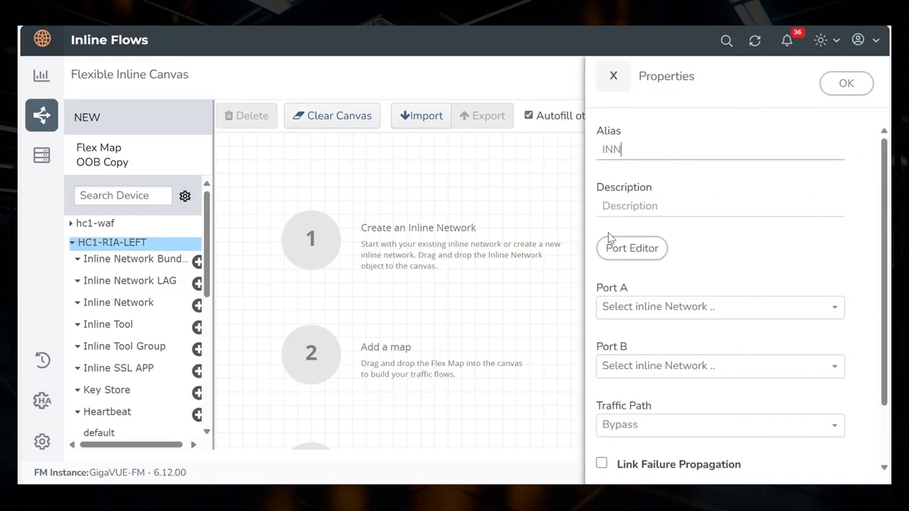
click(667, 307)
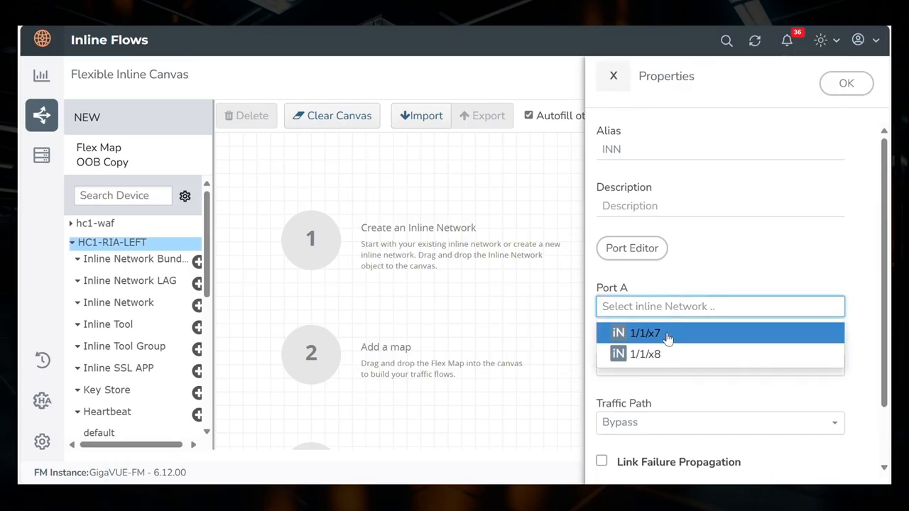
click(668, 339)
click(667, 365)
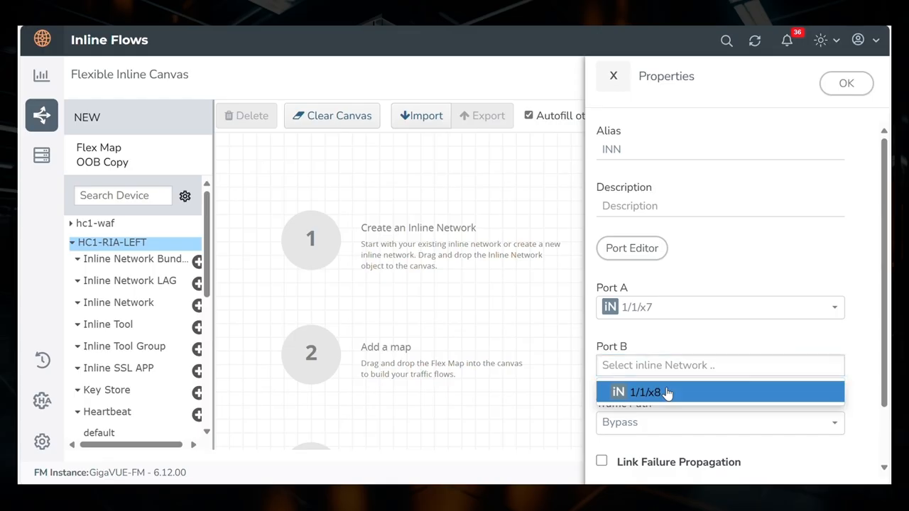
click(668, 392)
Set the inline network's traffic path to To Inline Tool and save it.
scroll(655, 367, down, 1)
click(652, 362)
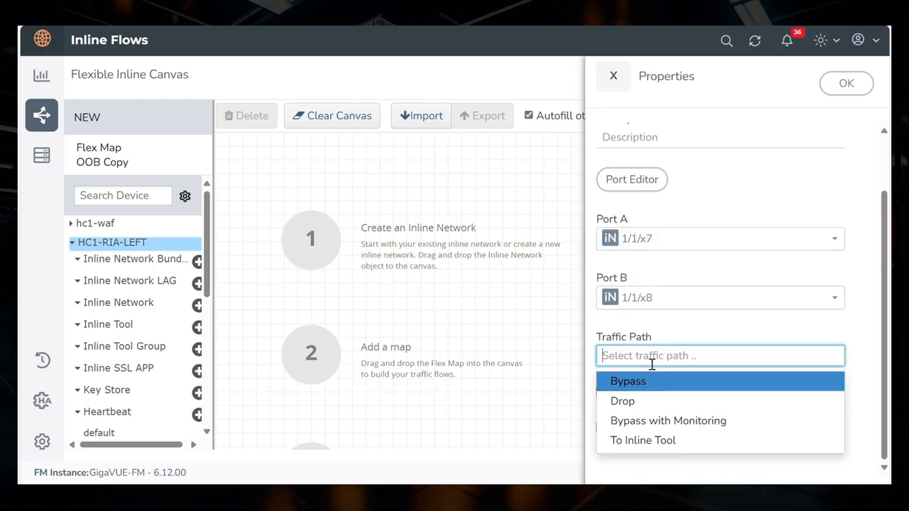
click(657, 440)
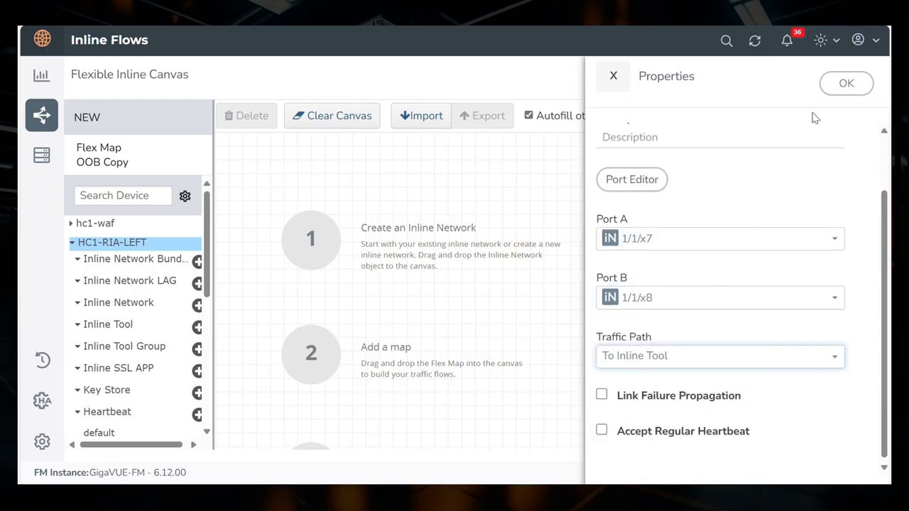
click(845, 85)
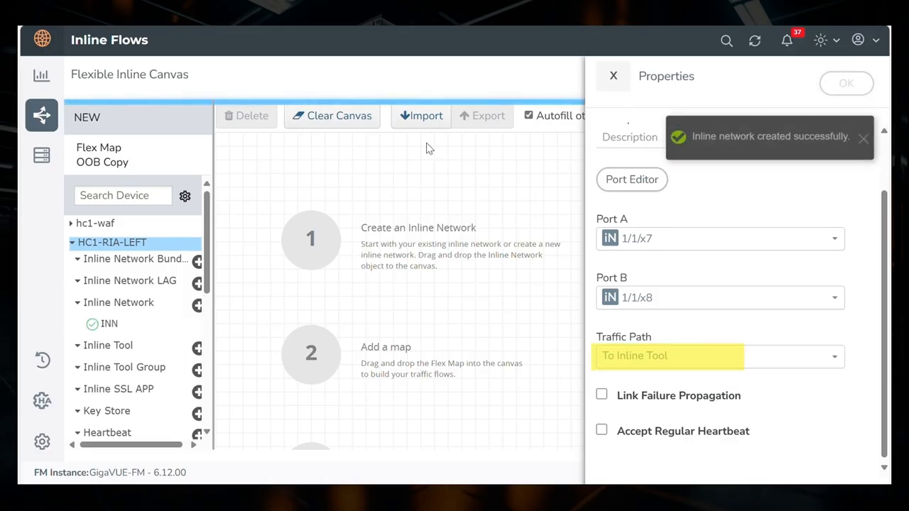
Create an inline tool INT on HC1-RIA-LEFT with Port A 1/3/x3 and Port B 1/3/x4, keeping the other defaults.
click(197, 348)
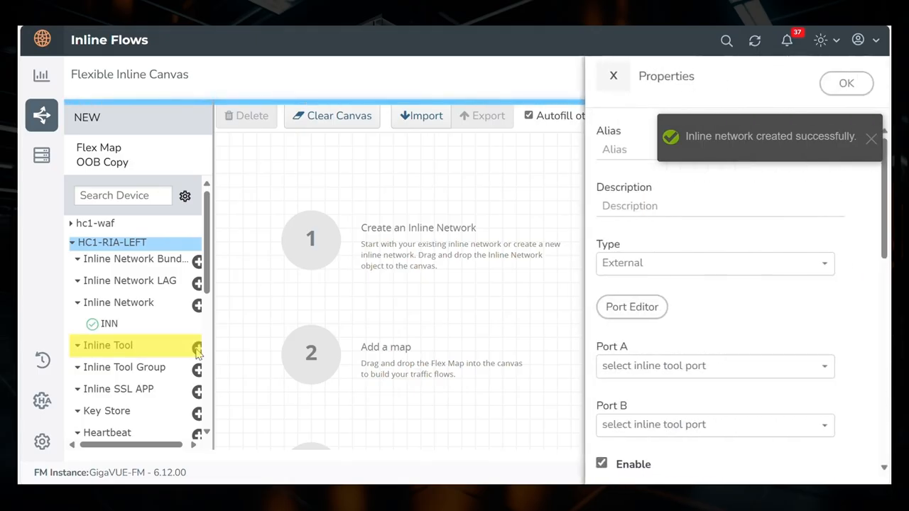
click(627, 156)
text(INT)
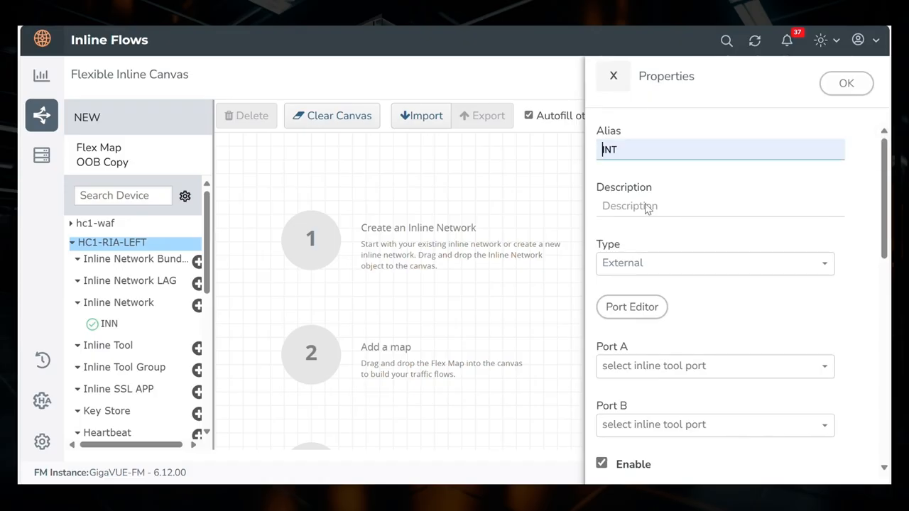
click(662, 377)
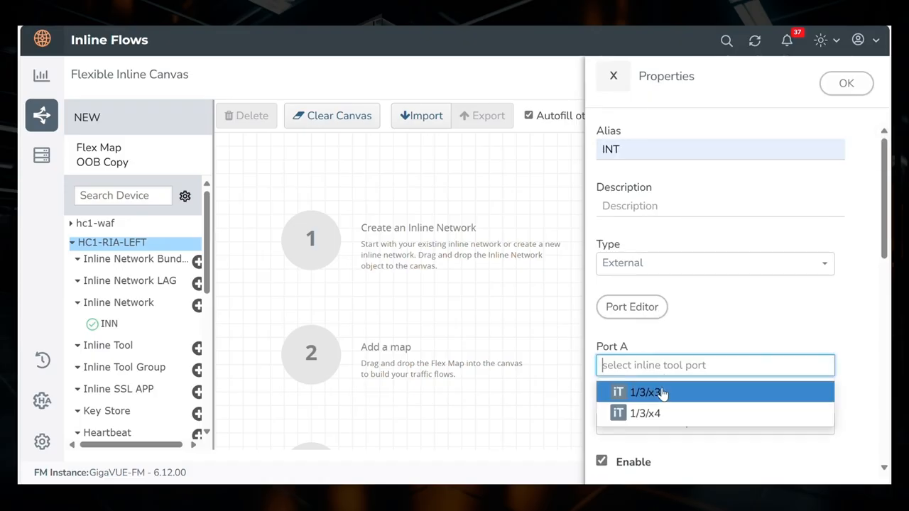
click(662, 396)
click(660, 426)
scroll(661, 430, down, 1)
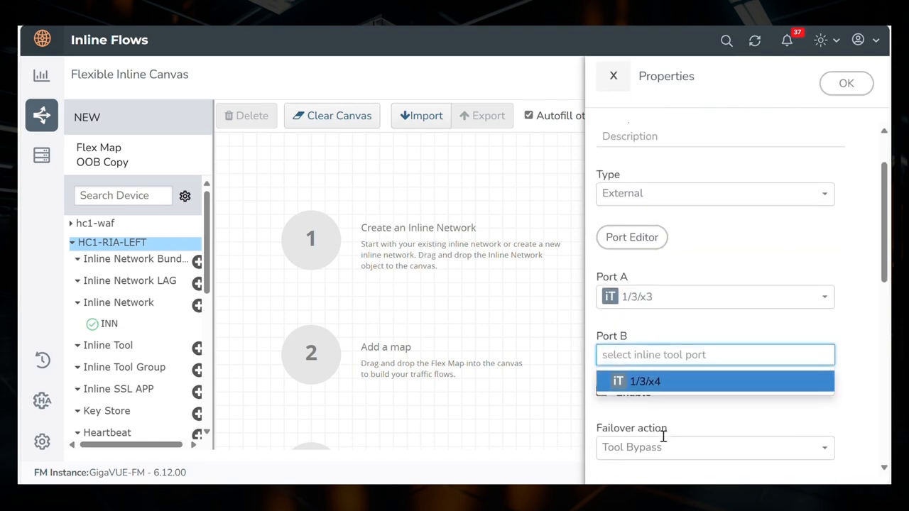
click(658, 384)
scroll(658, 384, down, 4)
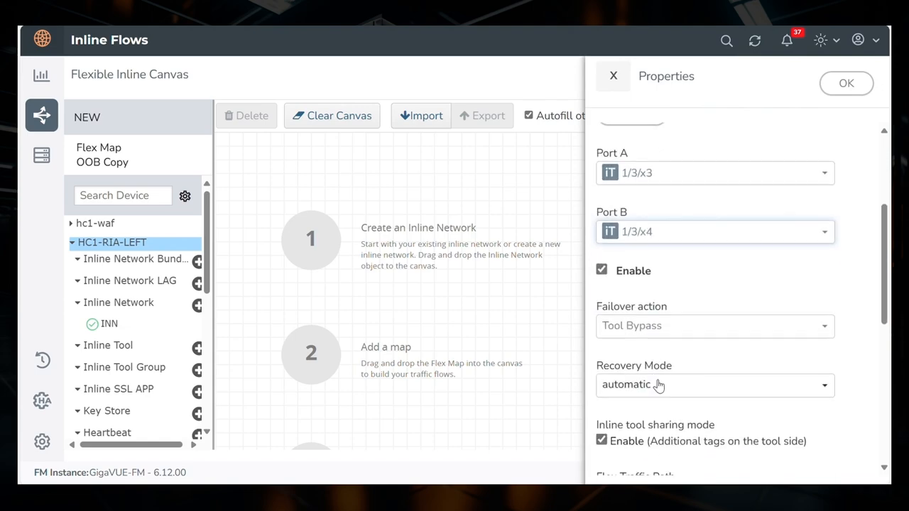
click(846, 85)
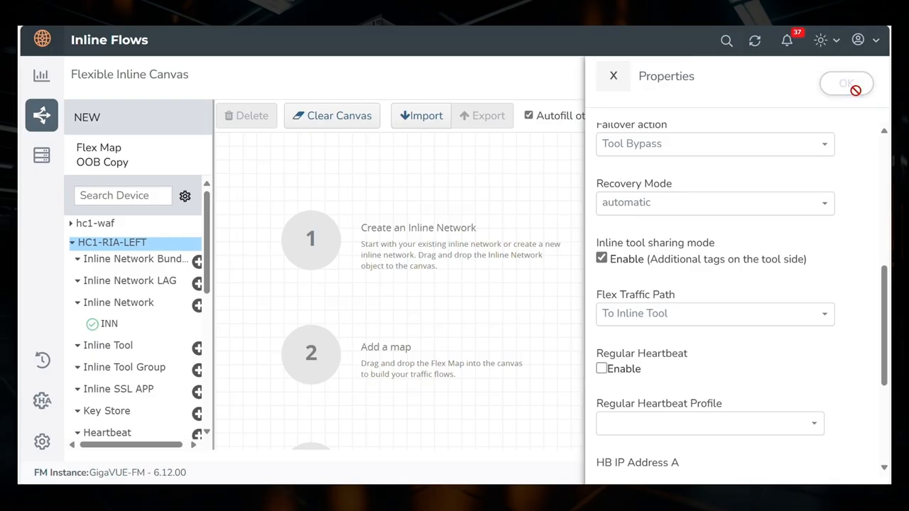
Create an IB Pathway named IBPath on HC1-RIA-LEFT using ports 1/1/x5 and 1/1/x6.
scroll(151, 334, down, 4)
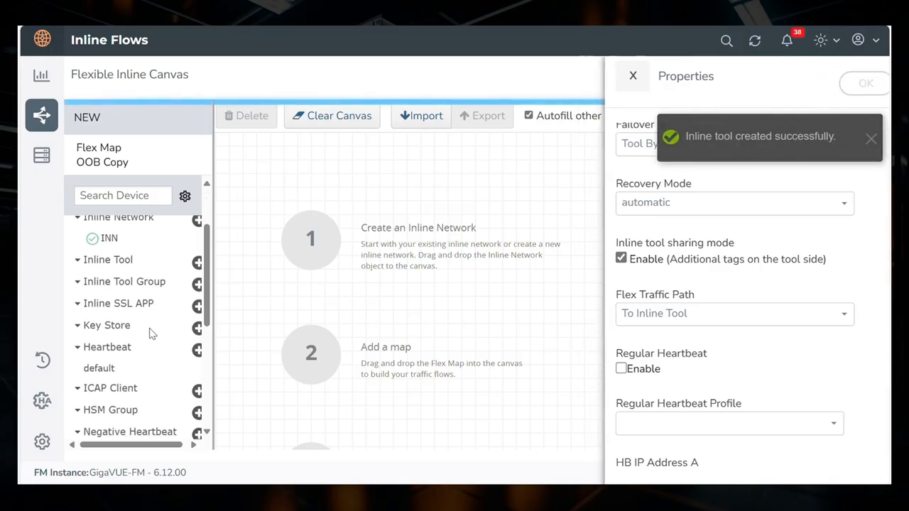
scroll(151, 334, down, 4)
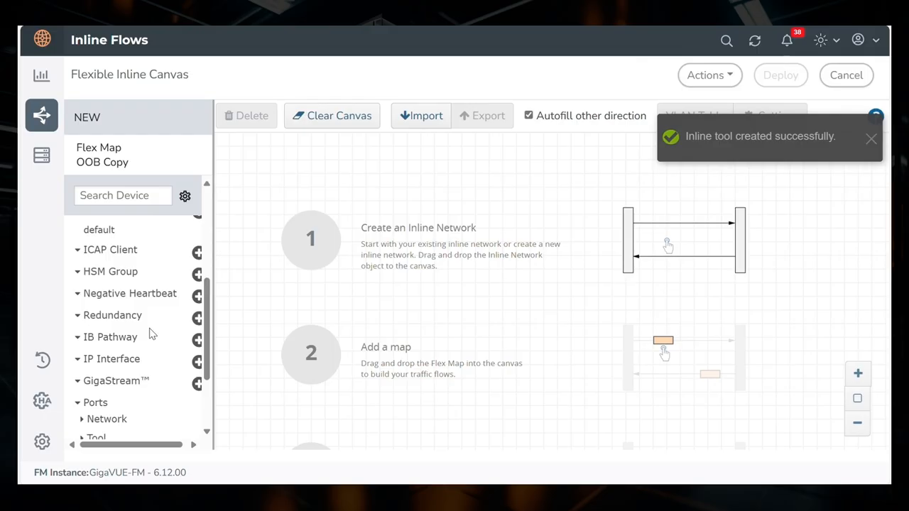
click(197, 340)
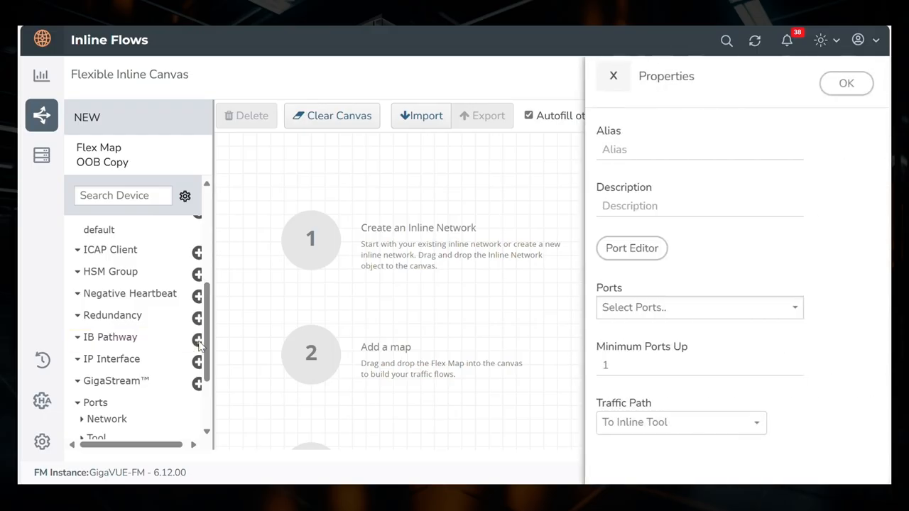
click(634, 156)
text(IBPath)
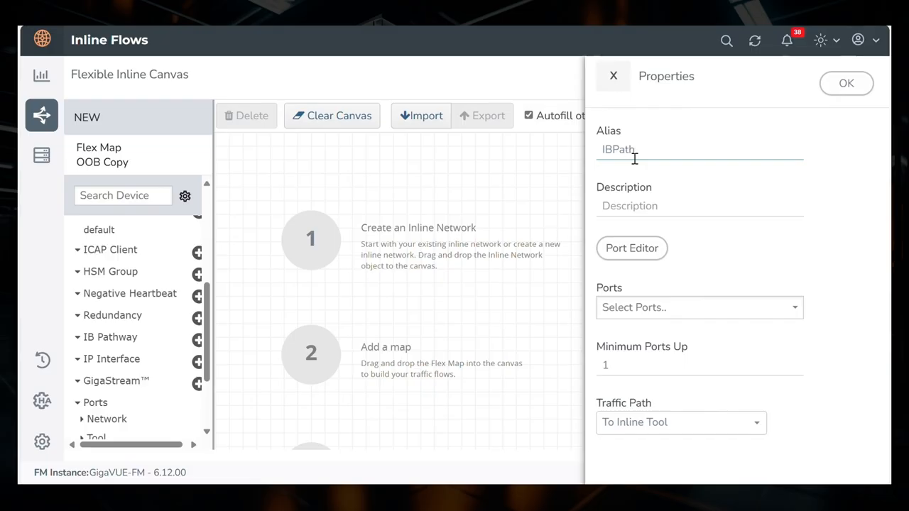
click(668, 314)
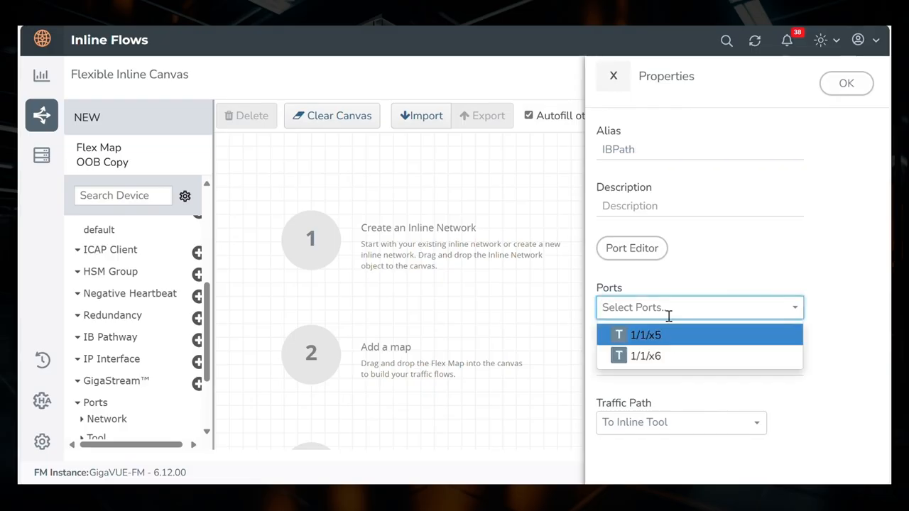
click(669, 335)
click(671, 339)
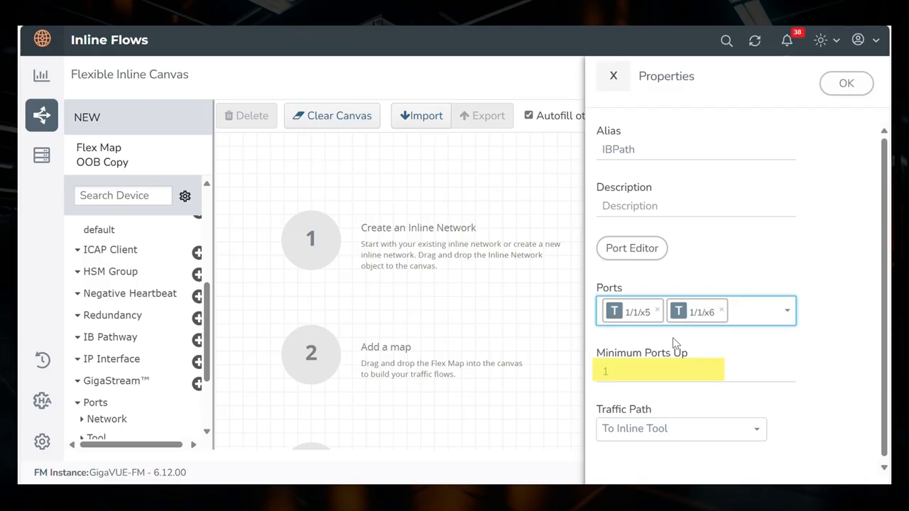
click(855, 91)
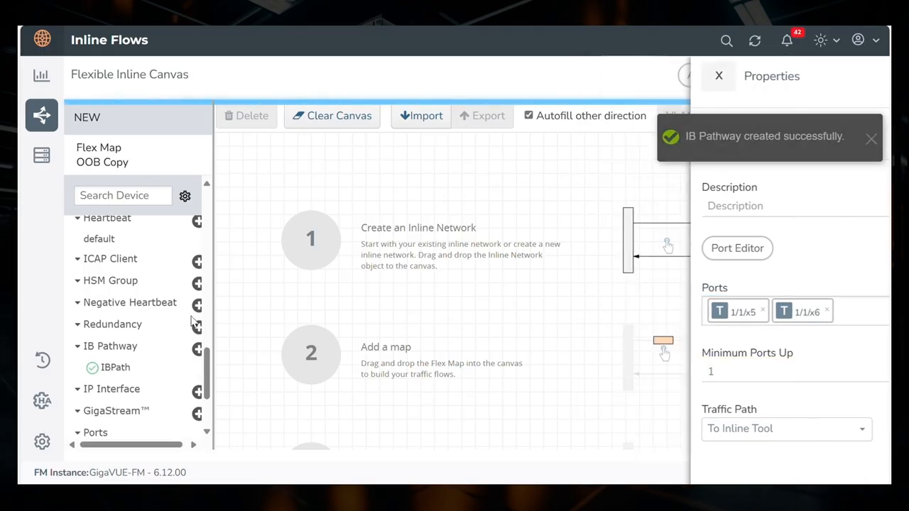
Start a new Inline SSL APP named RIA, enable Resilient Inline Arrangements and choose 10.114.74.111 as Node 2.
scroll(147, 348, down, 3)
scroll(147, 348, down, 3)
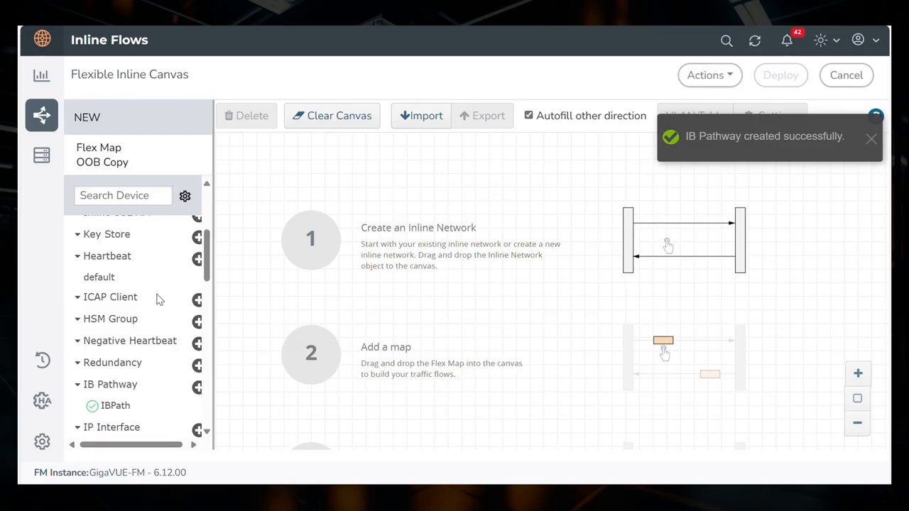
scroll(158, 300, up, 3)
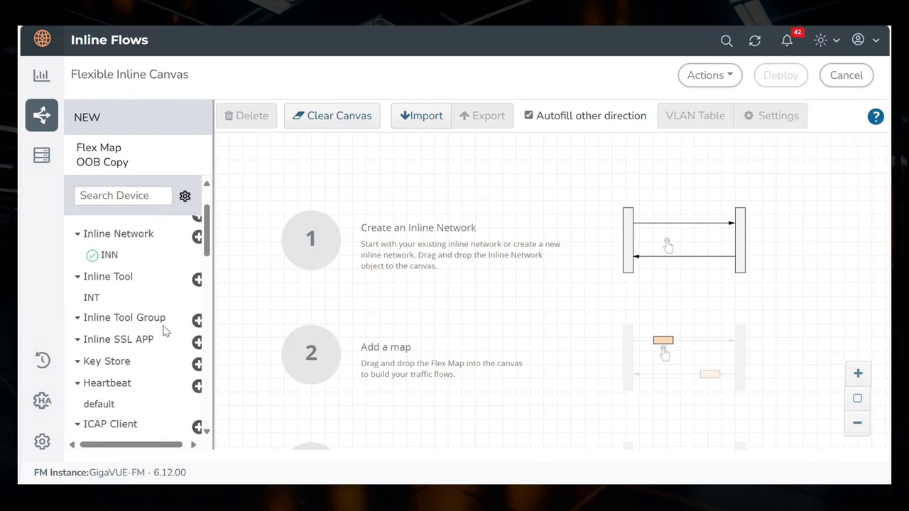
click(198, 342)
click(617, 142)
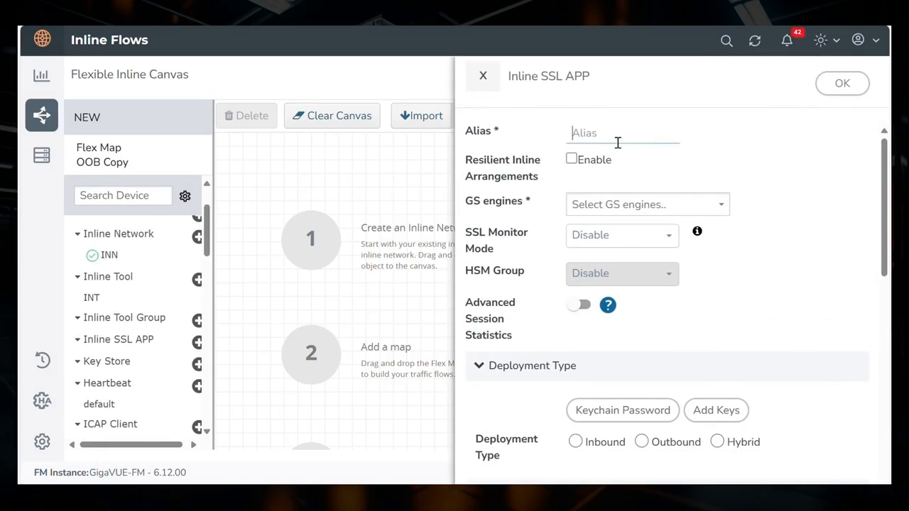
text(RIA)
click(571, 159)
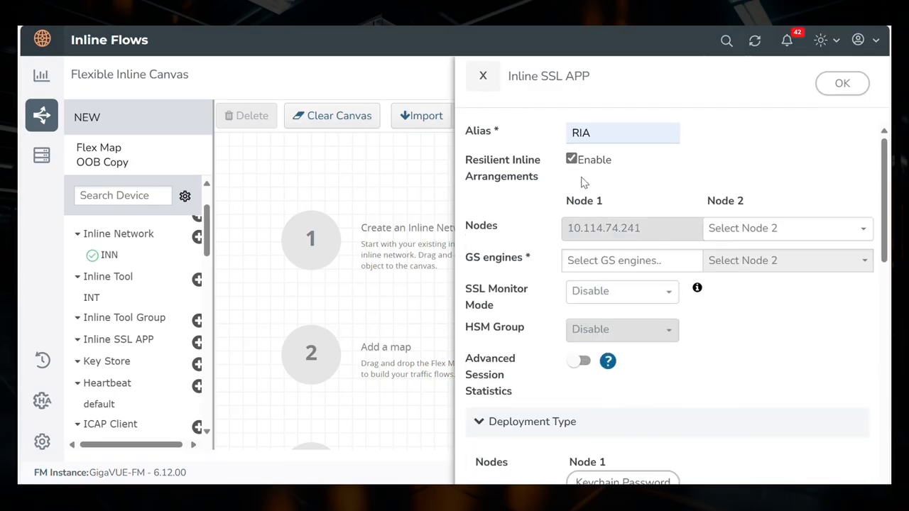
click(759, 237)
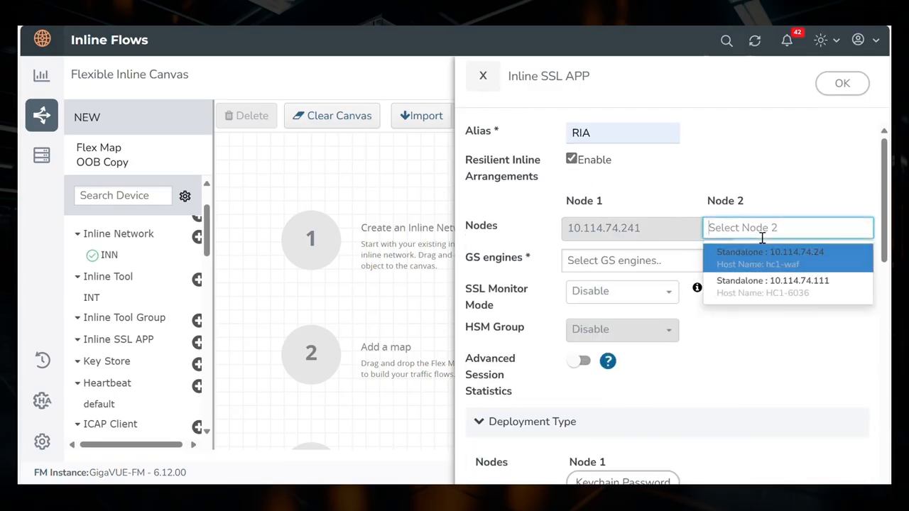
click(783, 289)
Assign GS engines 1/2/e1 to Node 1 and 1/3/e1 to Node 2, and set SSL Monitor Mode to Inline.
click(651, 263)
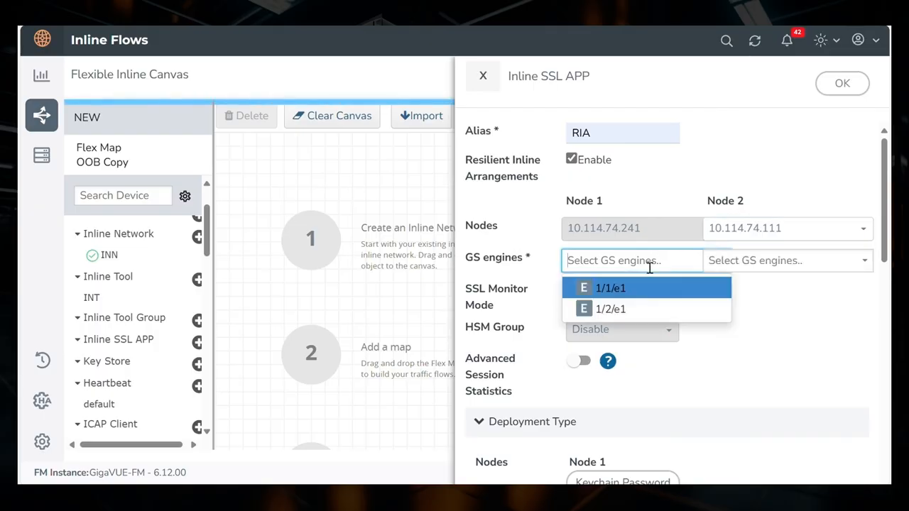
click(629, 310)
click(755, 269)
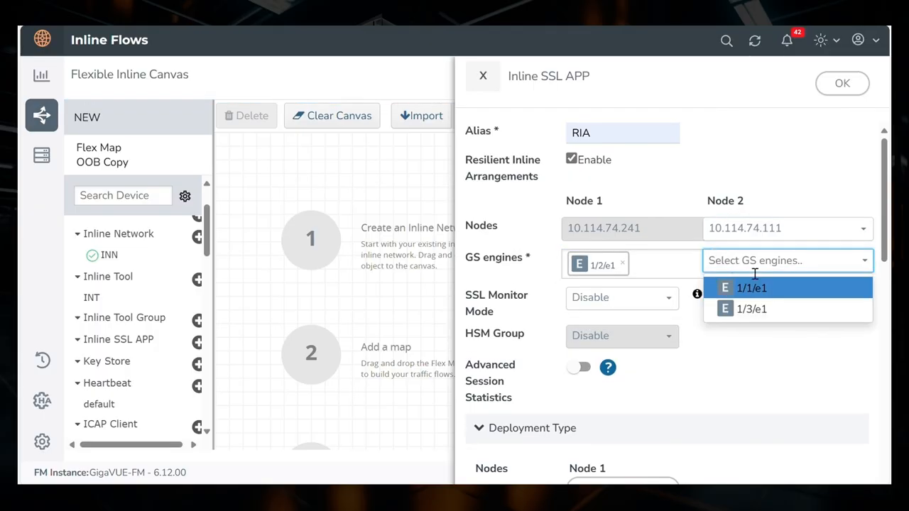
click(752, 310)
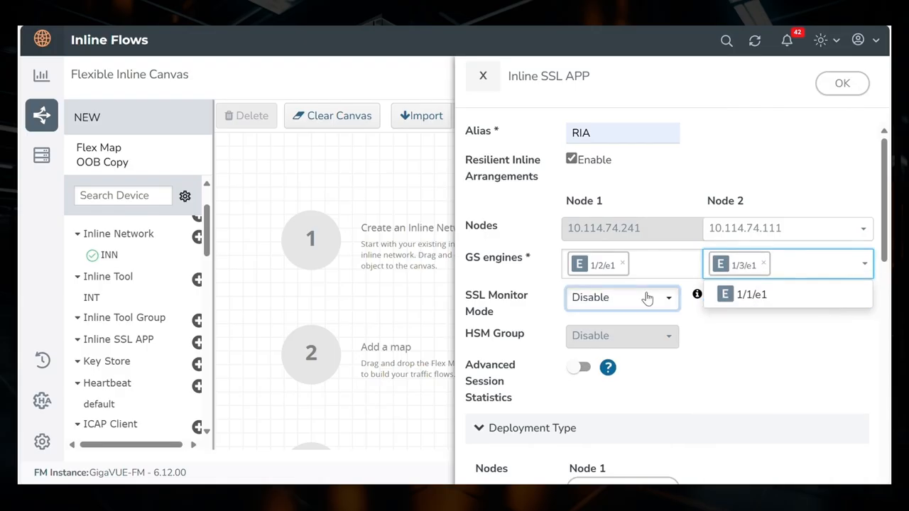
click(646, 298)
click(618, 362)
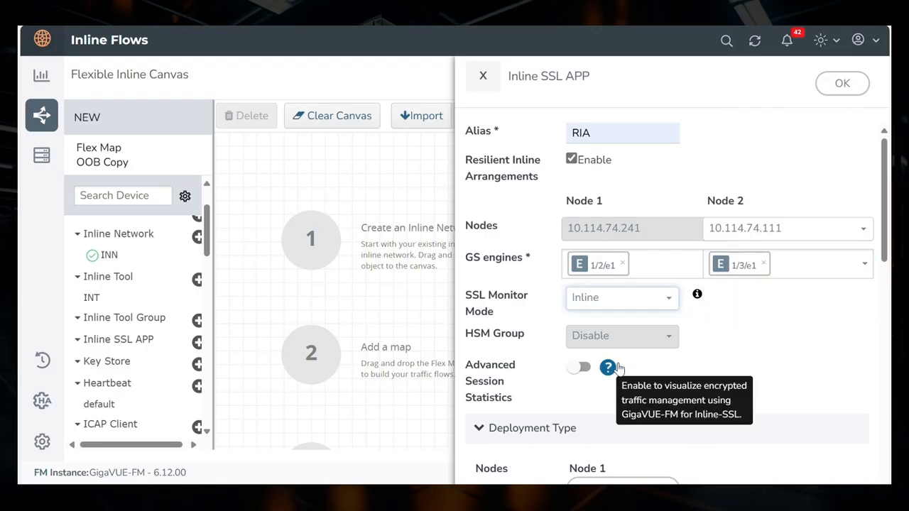
Start adding an ECDSA key with alias ecdsa, with private key and certificate both installed from a local directory.
scroll(559, 323, down, 3)
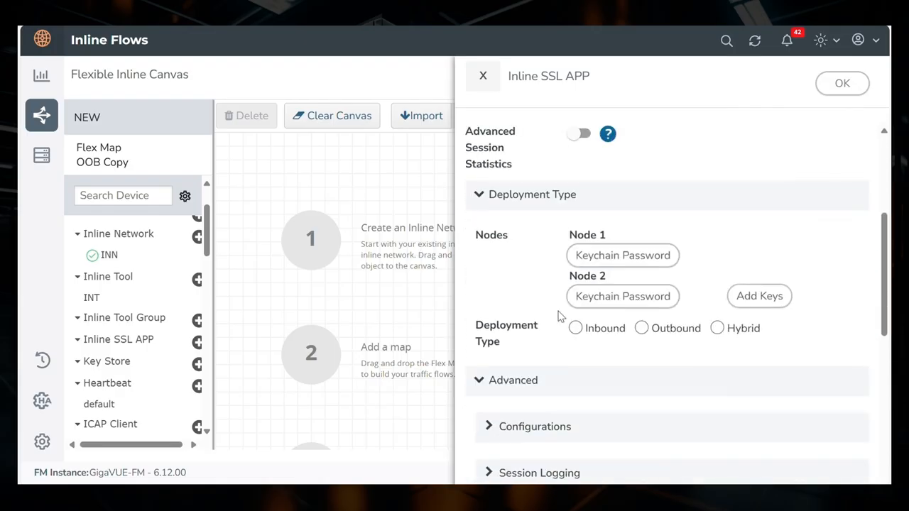
click(757, 302)
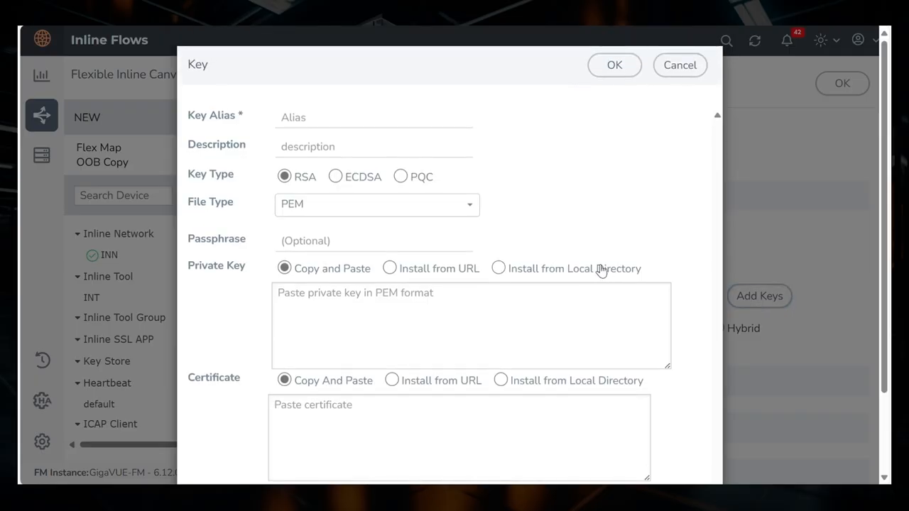
click(602, 268)
click(548, 325)
click(351, 175)
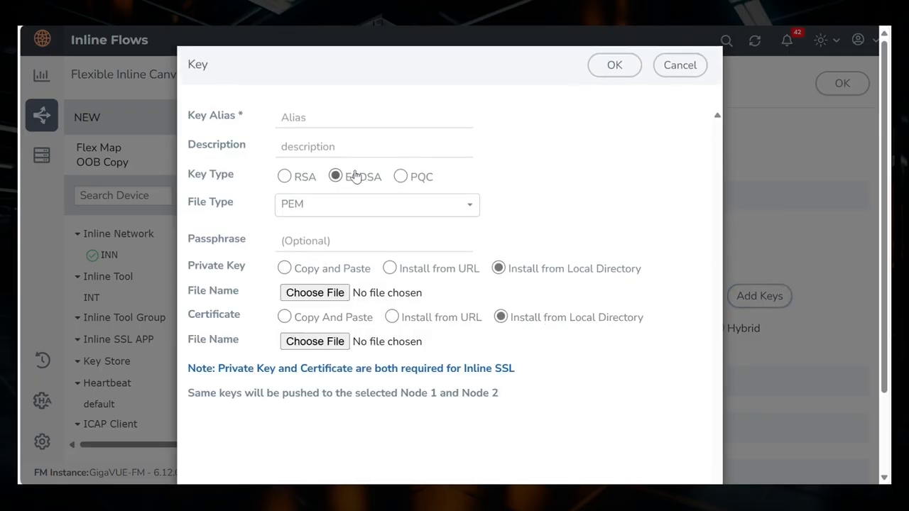
click(324, 124)
text(ecdsa)
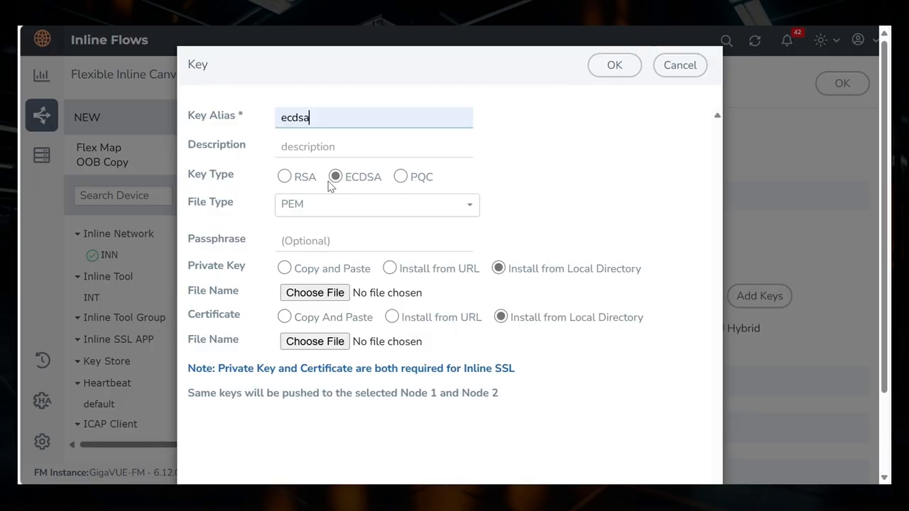
Choose ecdsa_primary_ca.key as the private key file and ecdsa_primary_ca.cert as the certificate file.
double_click(338, 278)
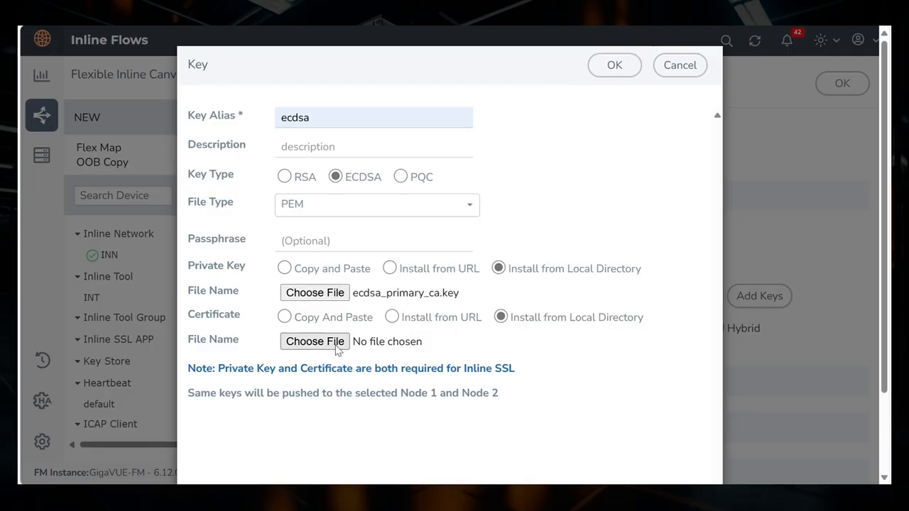
click(332, 346)
double_click(336, 277)
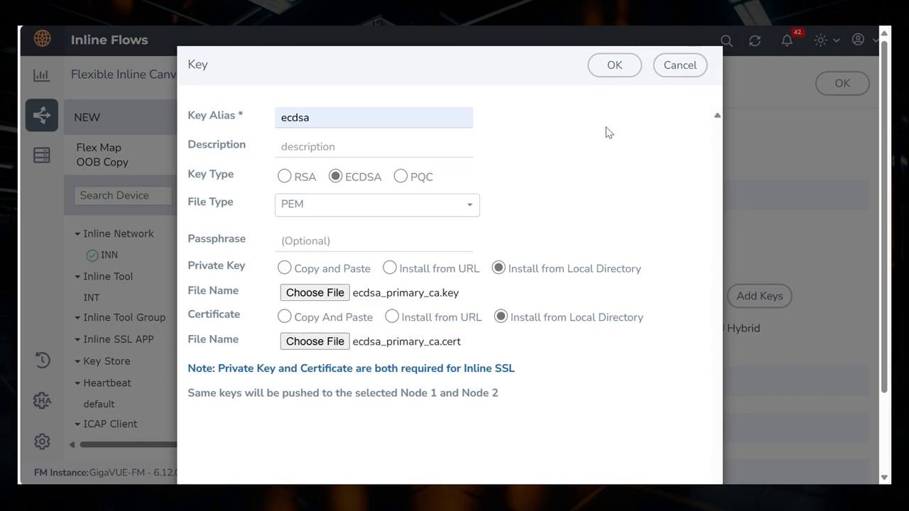
Create the ecdsa key and set the Inline SSL APP's deployment type to Outbound.
click(615, 64)
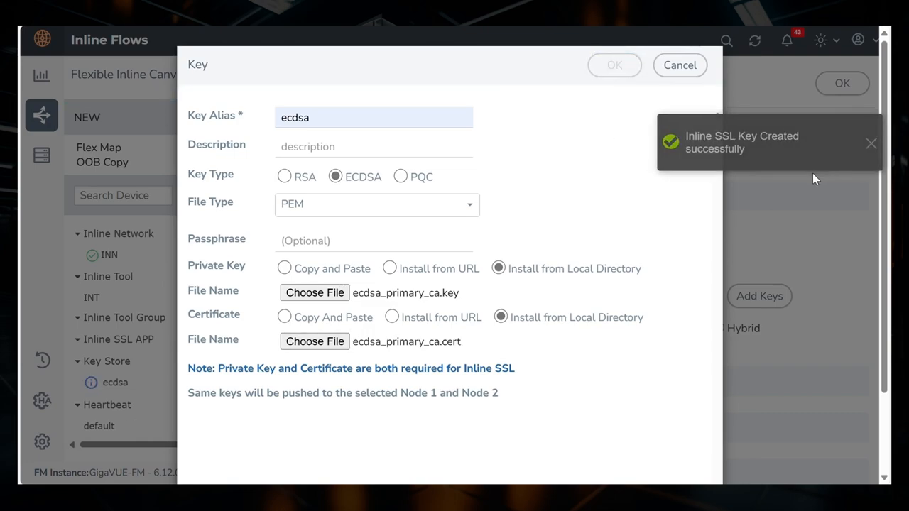
scroll(704, 255, down, 3)
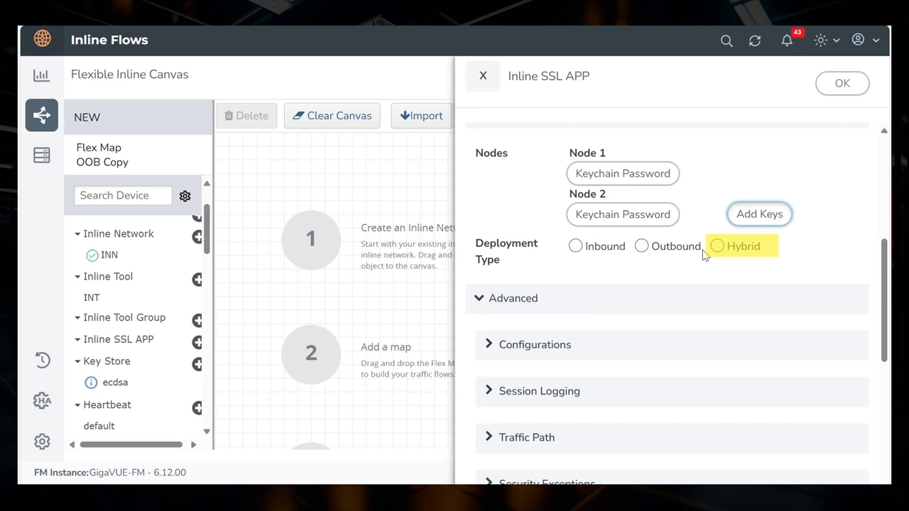
click(664, 245)
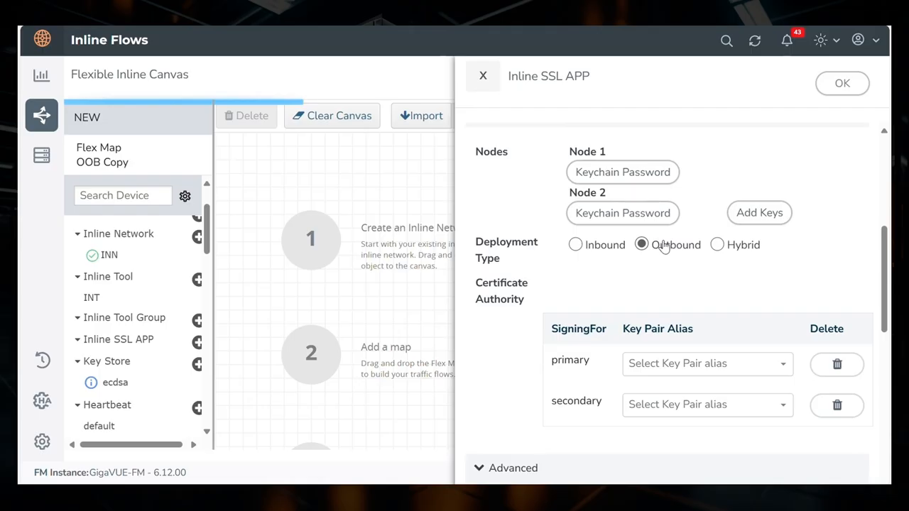
Select ecdsa as the primary signing key pair and save the Inline SSL APP.
click(671, 364)
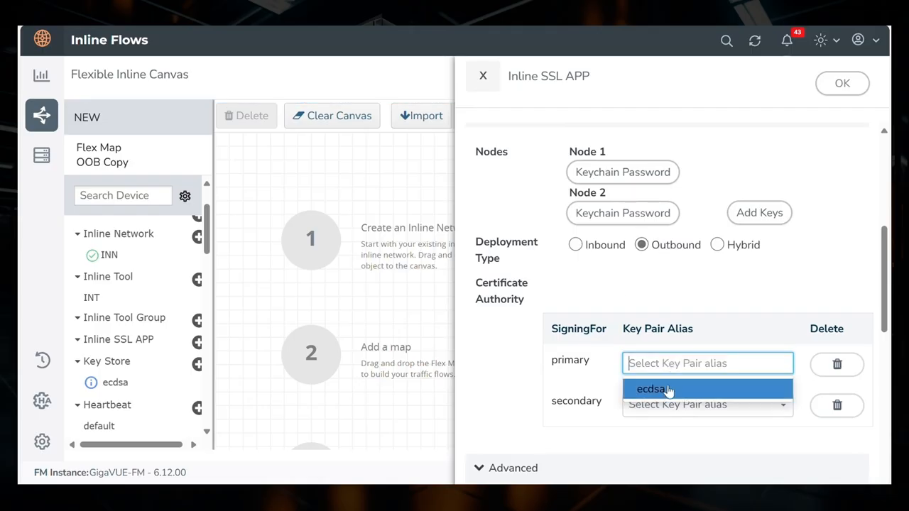
click(670, 389)
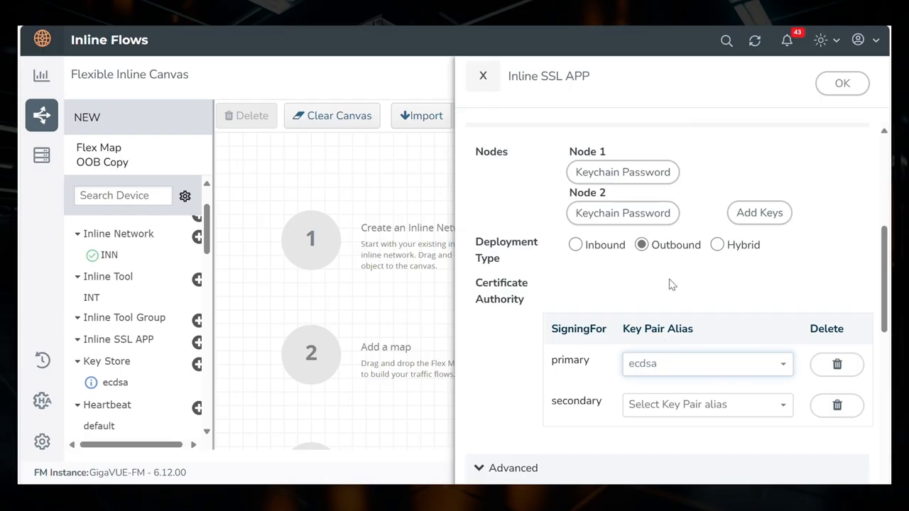
scroll(676, 270, up, 5)
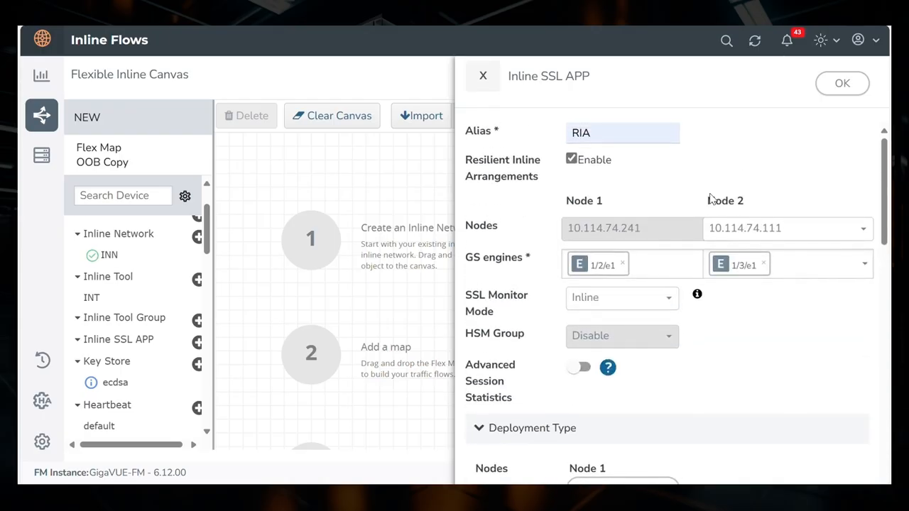
click(843, 84)
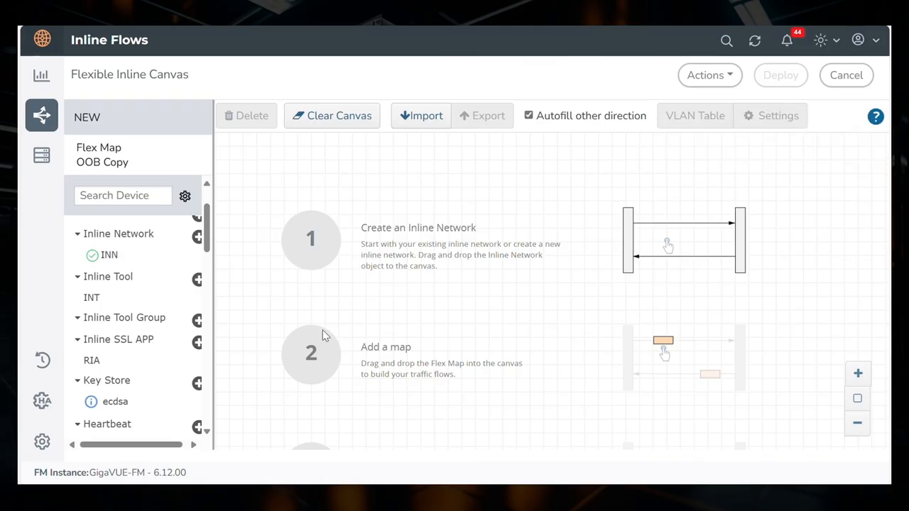
Place the inline network INN on the canvas and add a Flex Map to its path above the collector map.
scroll(169, 313, up, 2)
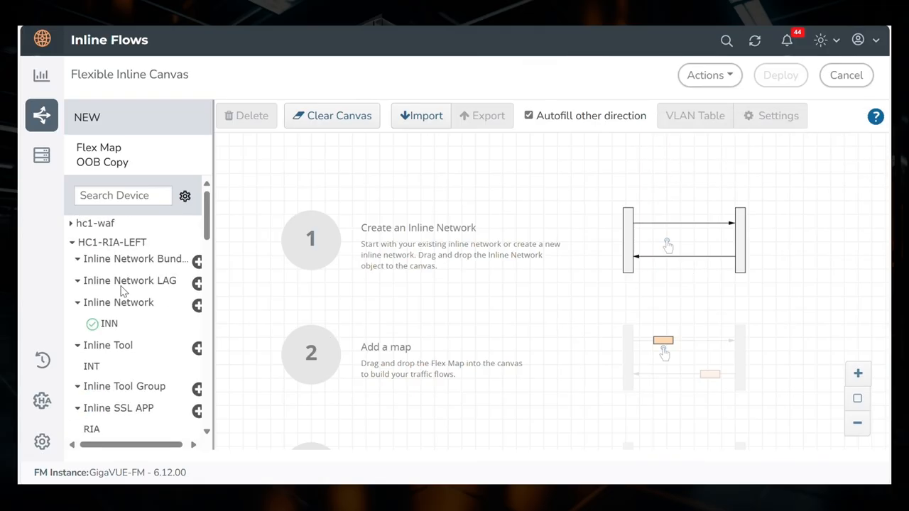
mouse_move(121, 324)
drag(130, 324, 277, 227)
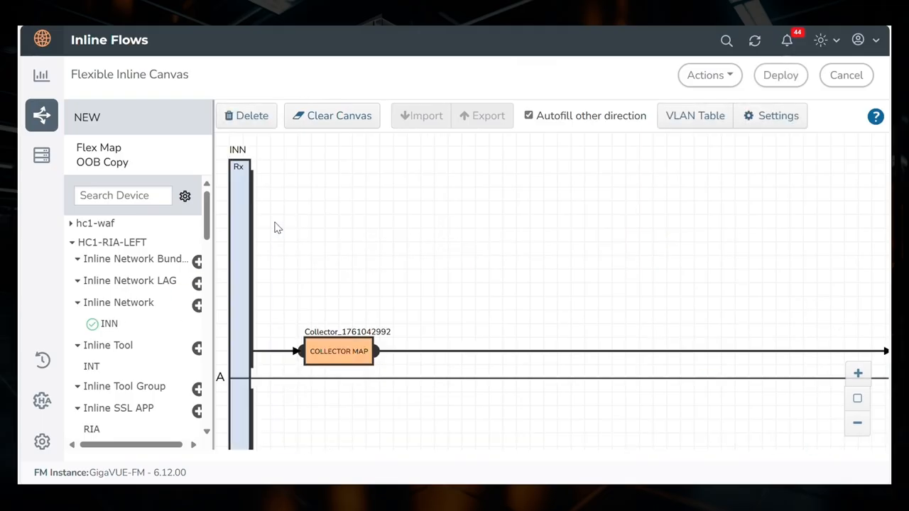
drag(110, 150, 298, 192)
Add a pass rule to the new Flex Map with a Protocol condition of TCP, and save the map's properties.
click(298, 191)
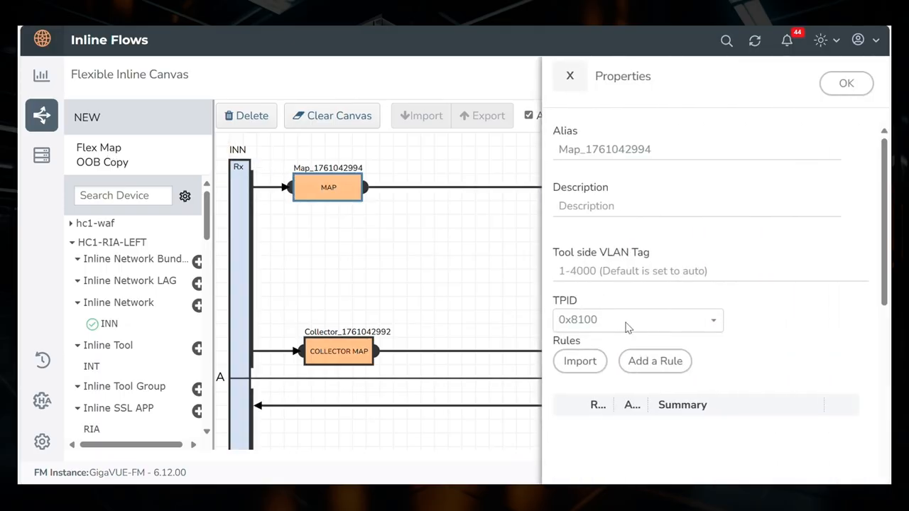
click(661, 361)
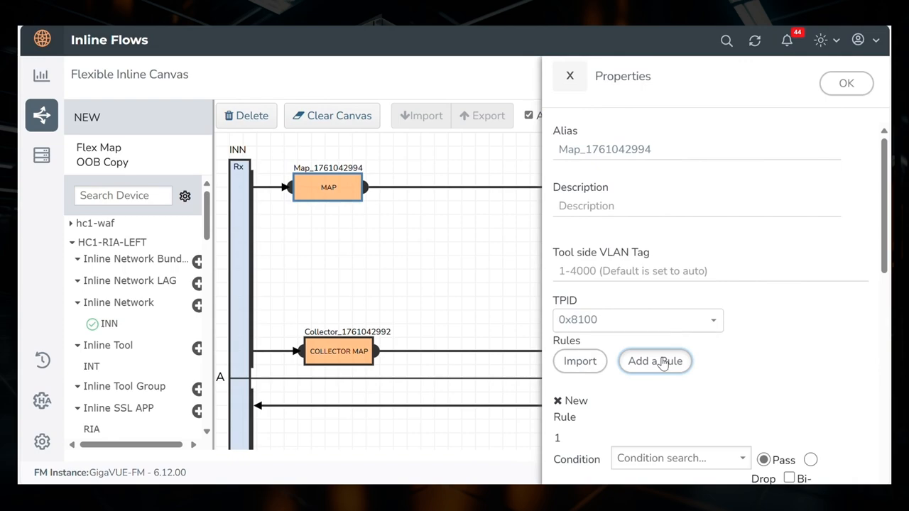
click(656, 462)
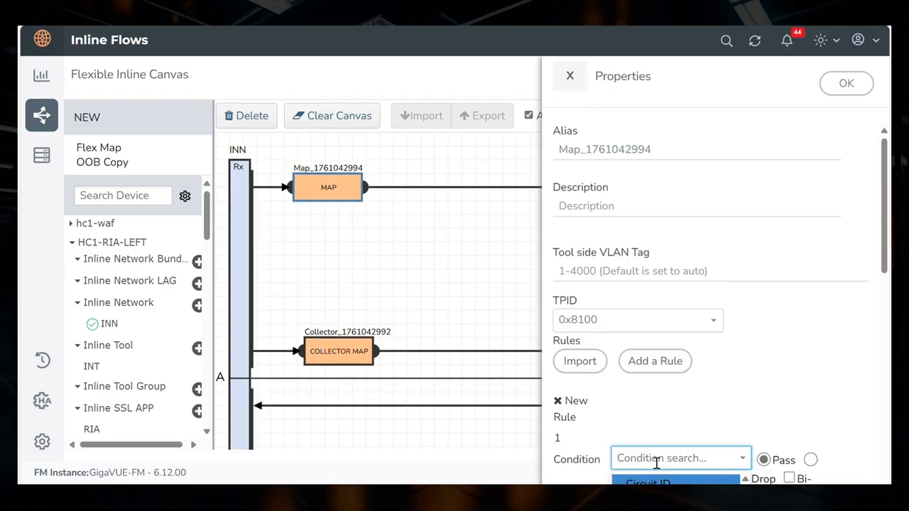
text(proto)
scroll(700, 246, down, 3)
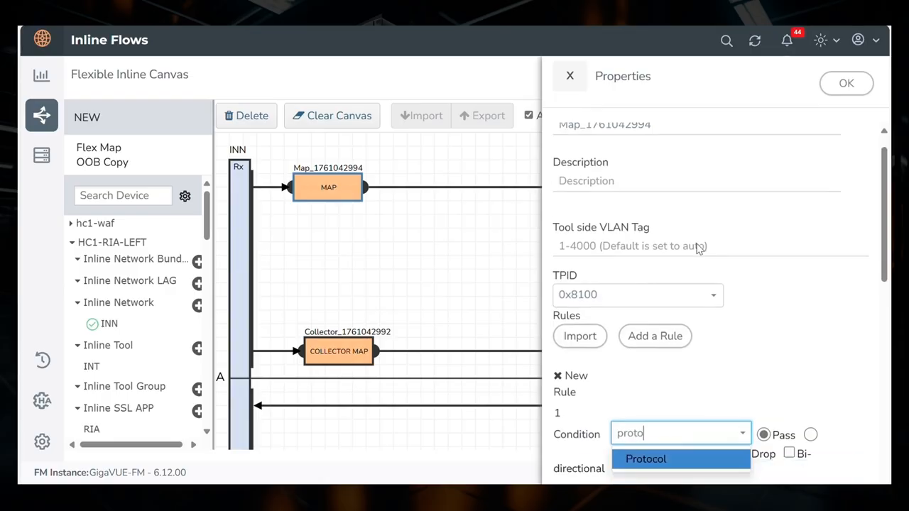
click(676, 258)
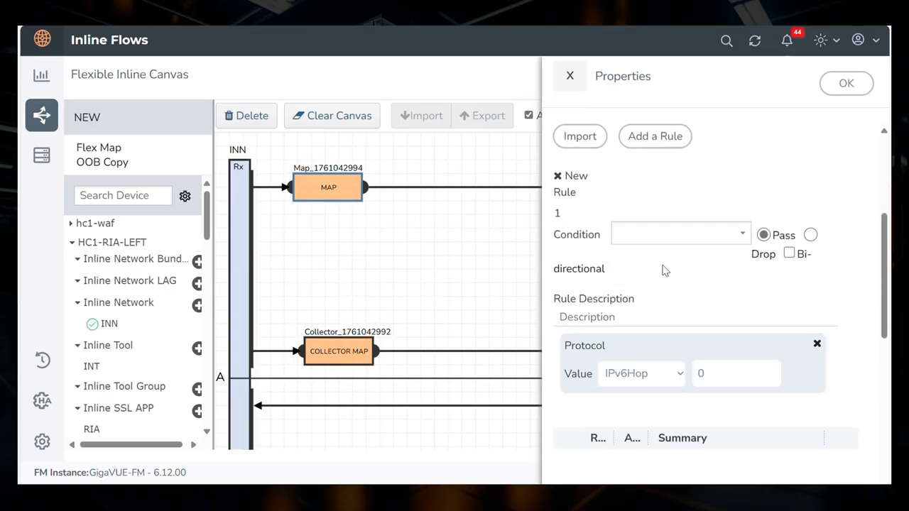
click(633, 380)
key(t)
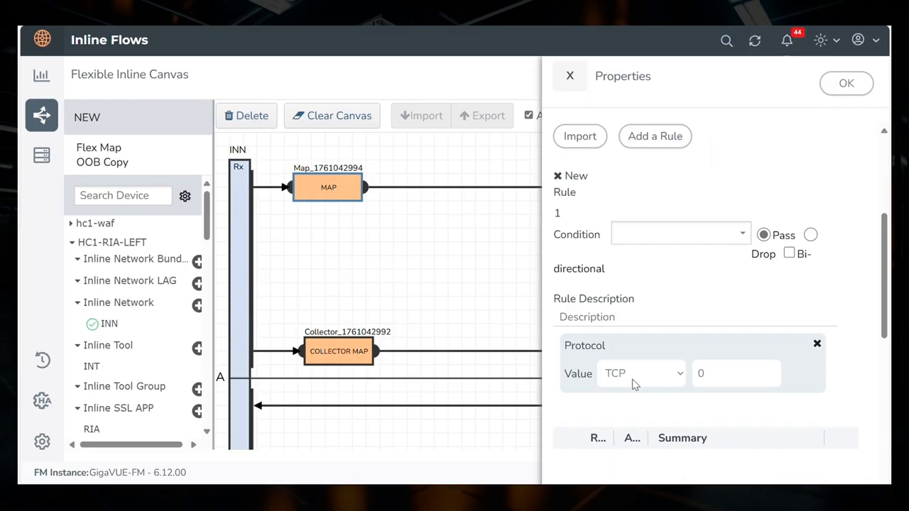
click(630, 244)
click(855, 85)
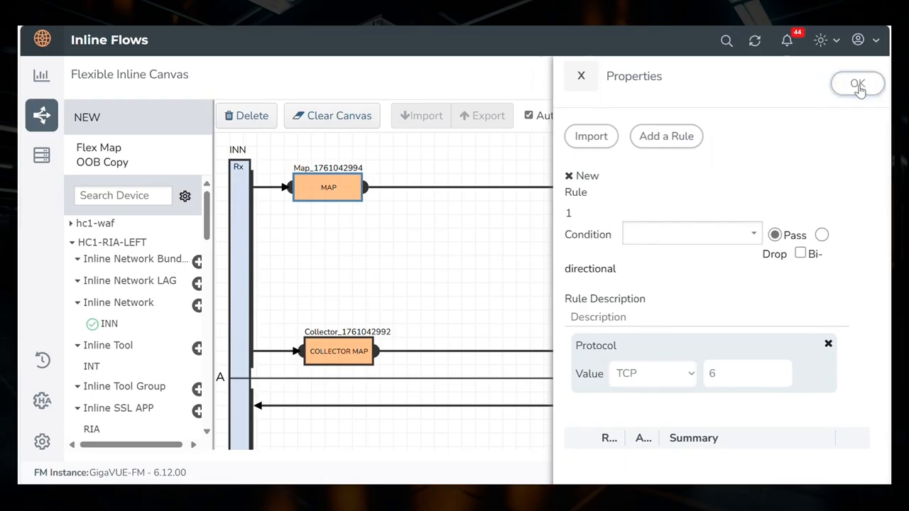
Enable the Resilient Inline menu in the canvas settings, with 10.114.74.111 as Node 2 and IBPath for both IB Pathway1 and IB Pathway2.
click(780, 123)
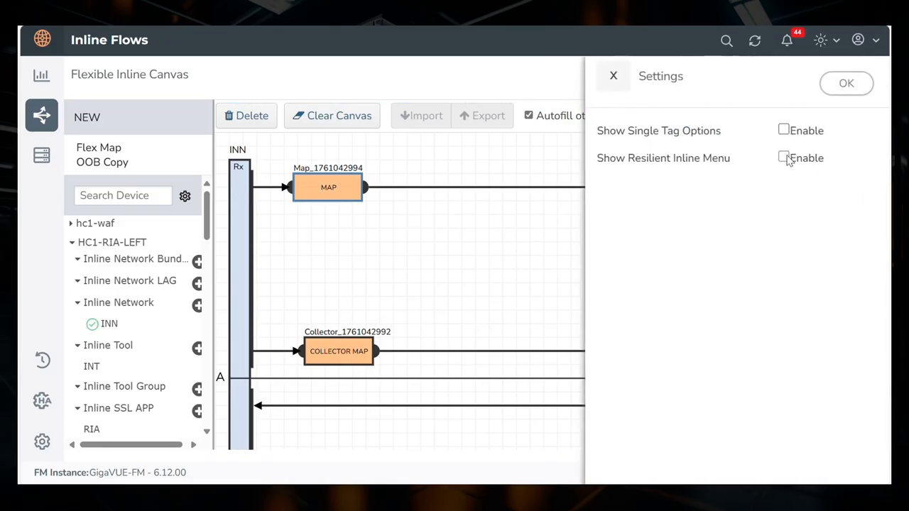
click(779, 158)
click(699, 257)
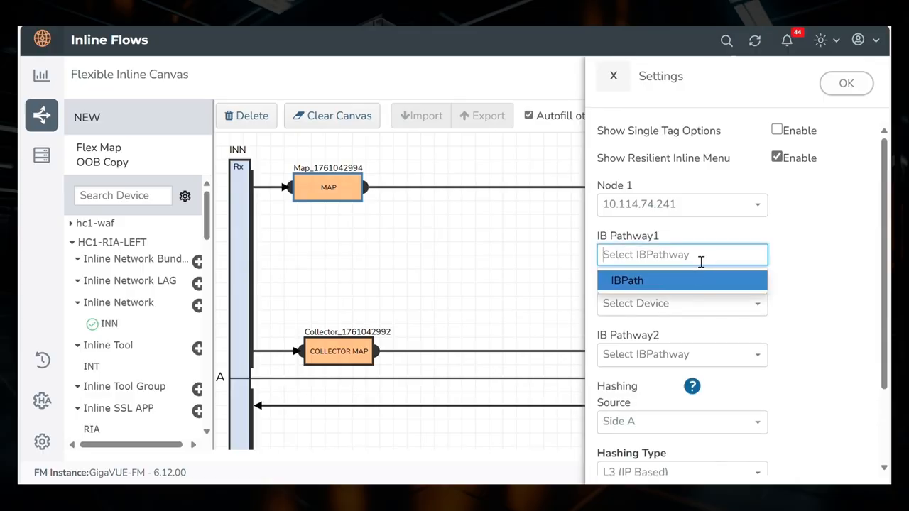
click(691, 284)
click(686, 312)
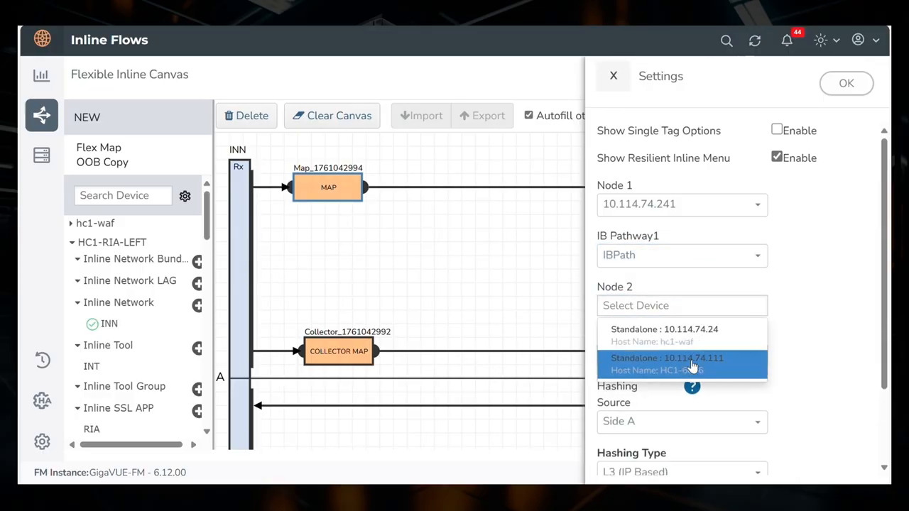
click(681, 362)
click(680, 361)
click(675, 383)
scroll(710, 284, down, 2)
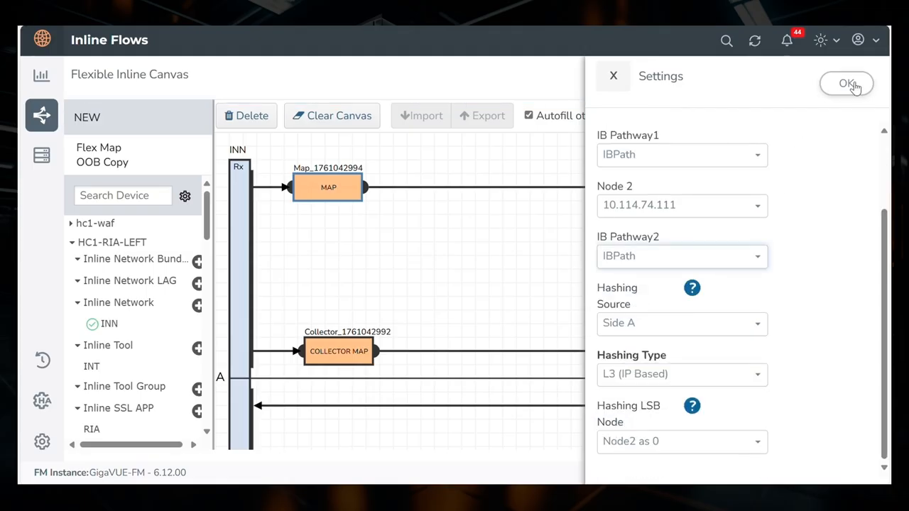
click(845, 83)
Place the RIA Inline SSL APP on the Flex Map's path and insert the inline tool INT between its two GS nodes.
scroll(171, 277, down, 1)
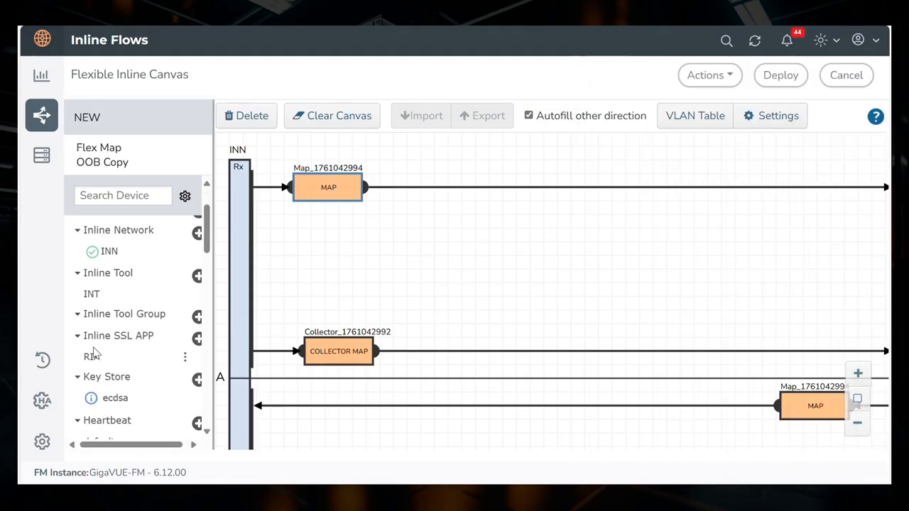
drag(95, 356, 476, 181)
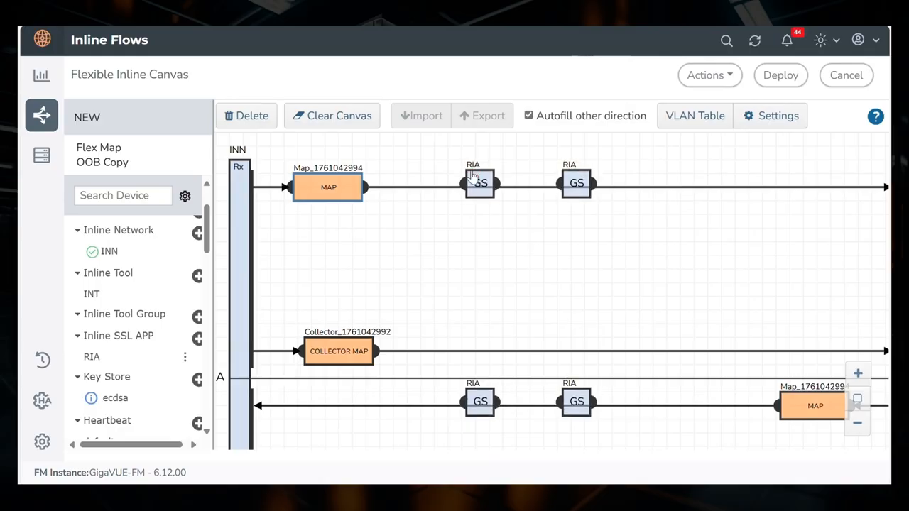
drag(102, 293, 544, 172)
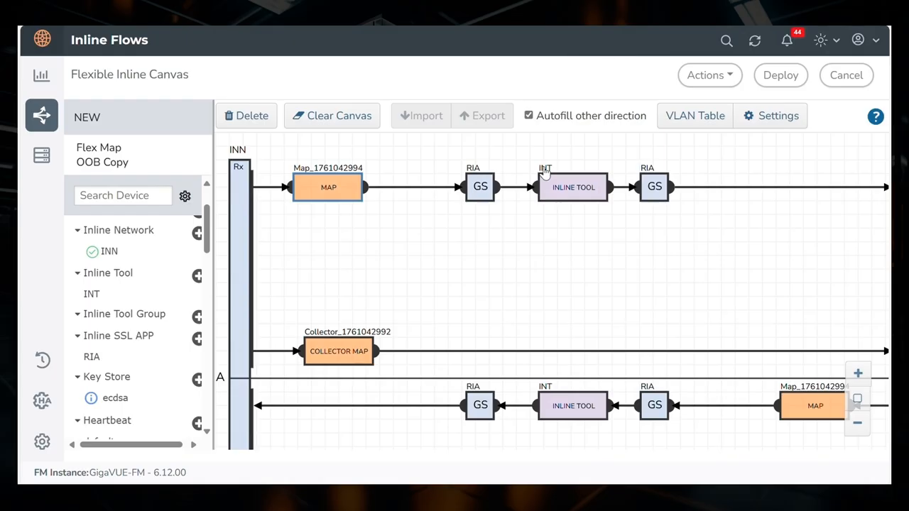
Deploy the flexible inline solution to the device and confirm the deployment.
click(781, 76)
click(534, 301)
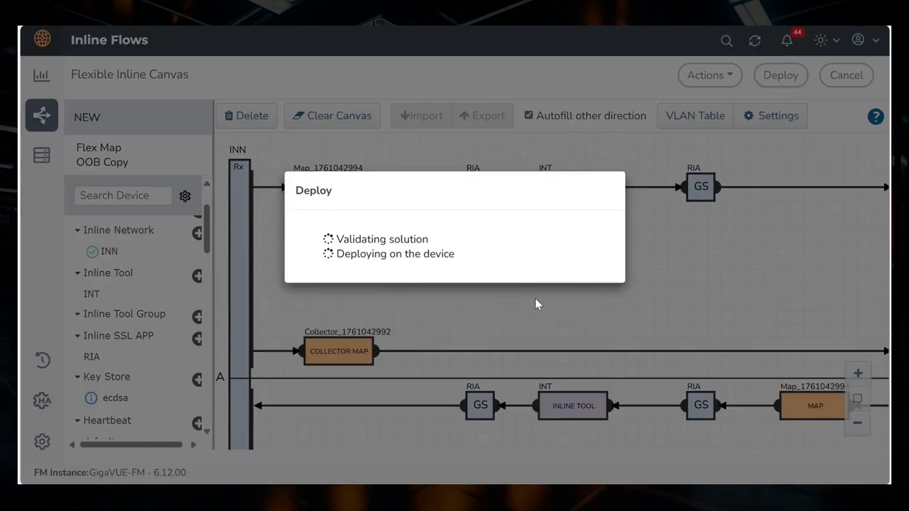